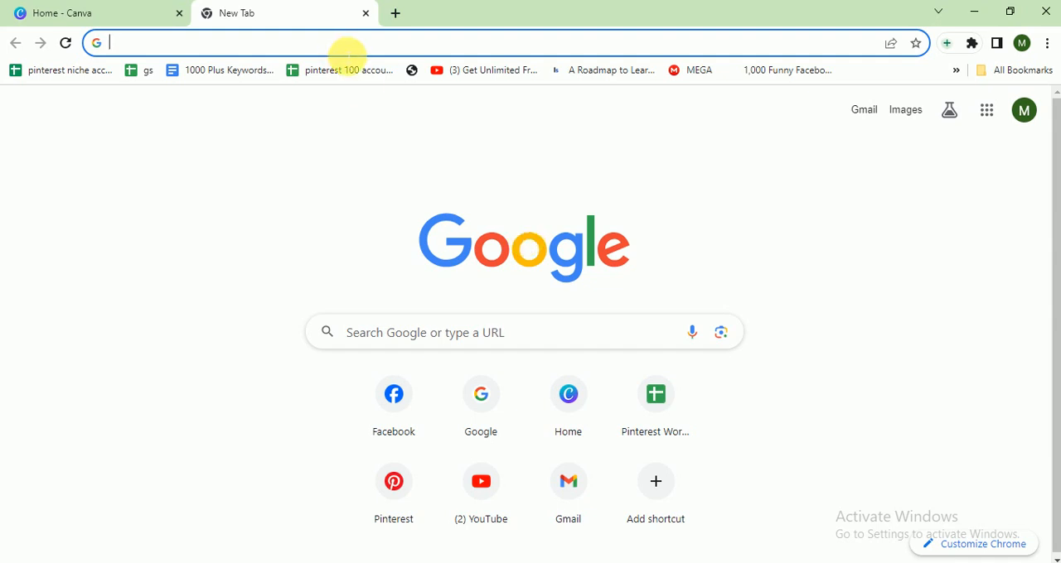
Create a new Canva design of the type Facebook Post (Square), finding it by searching the design types for "facebook".
click(111, 10)
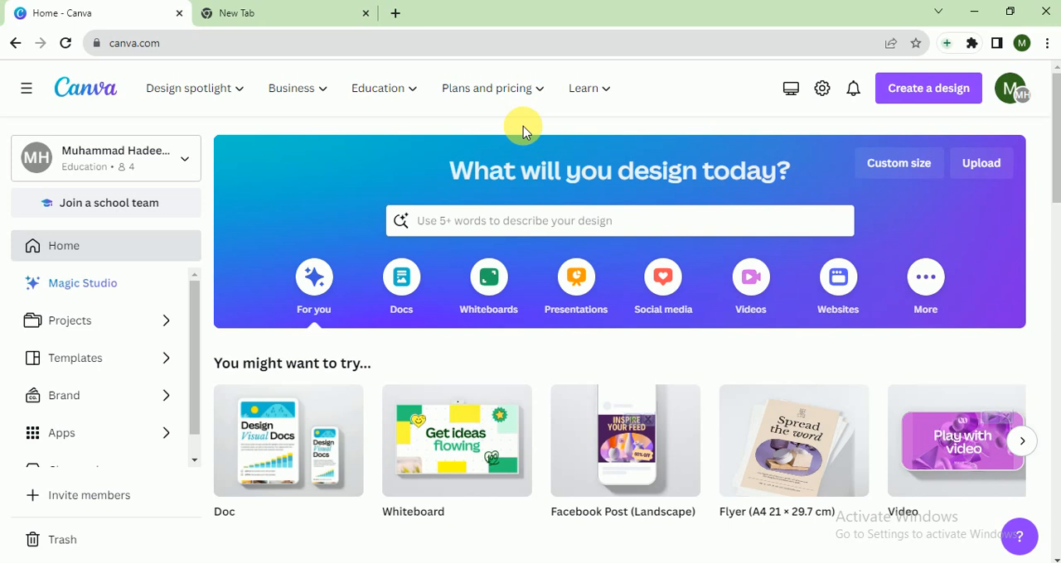
click(933, 90)
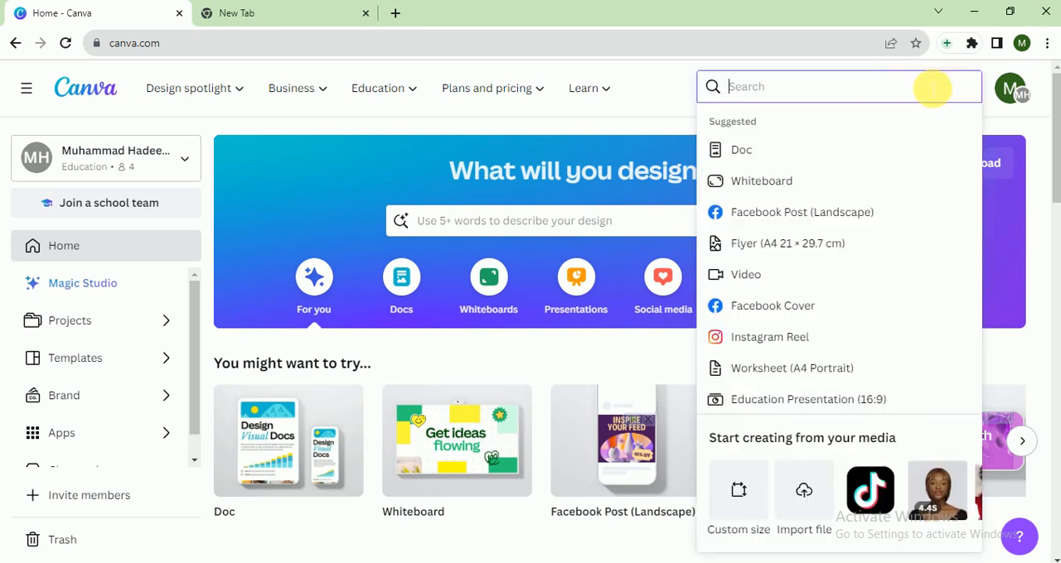
text(fac)
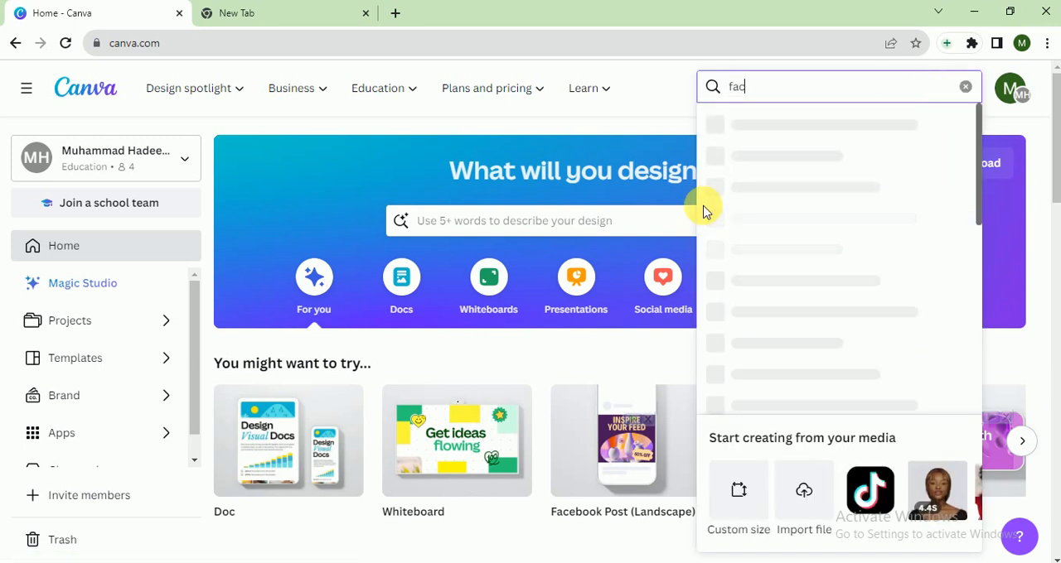
text(ebook)
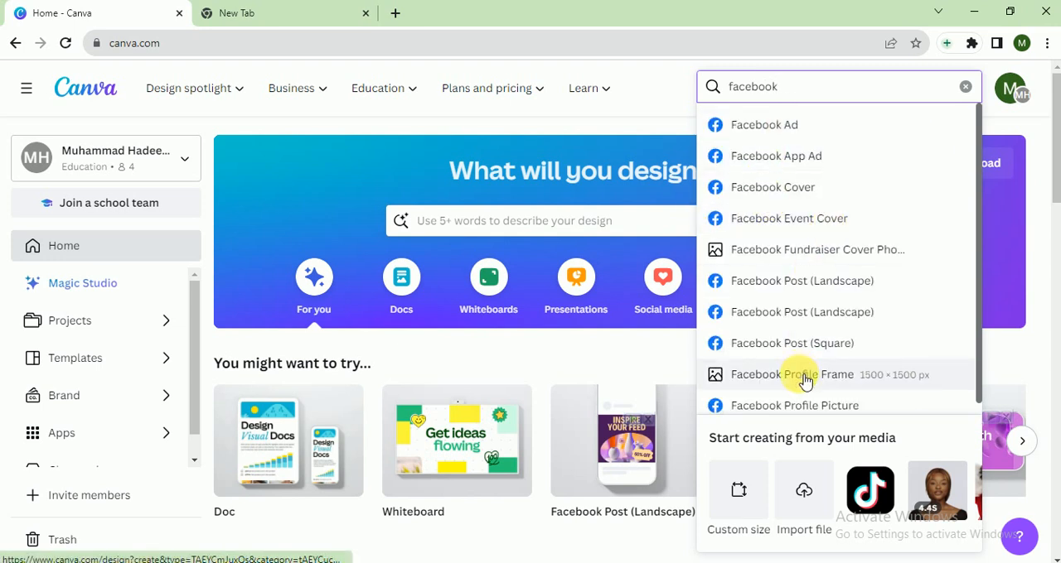
click(808, 347)
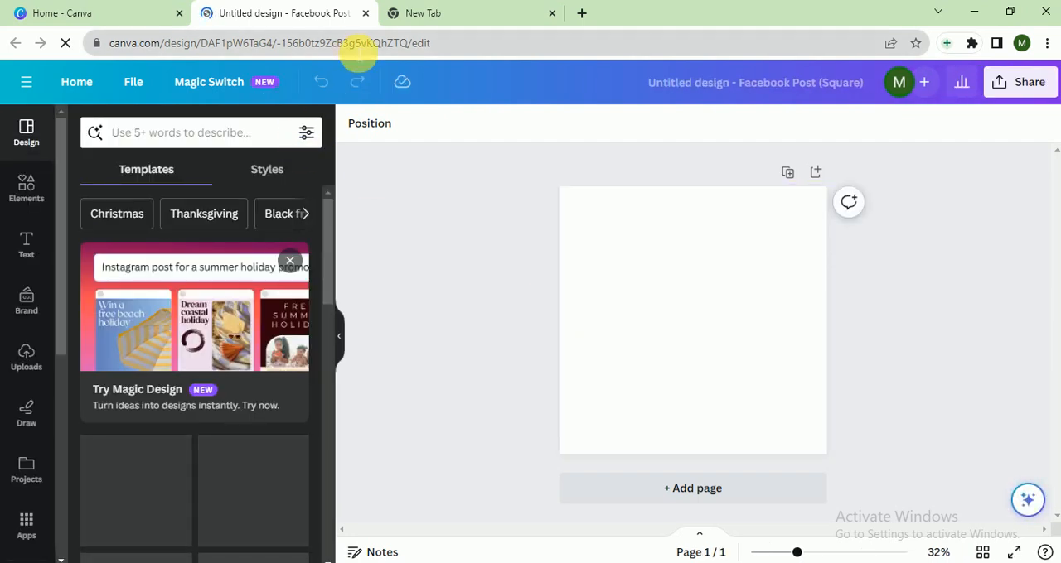
Search the design templates for "parenting" and browse the results.
scroll(329, 244, down, 3)
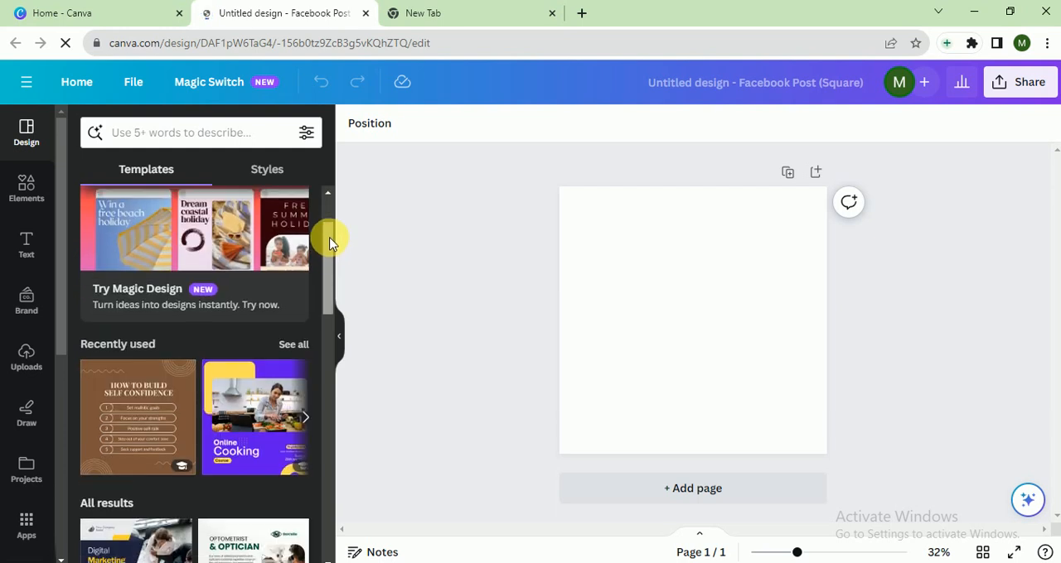
scroll(332, 237, up, 3)
click(238, 133)
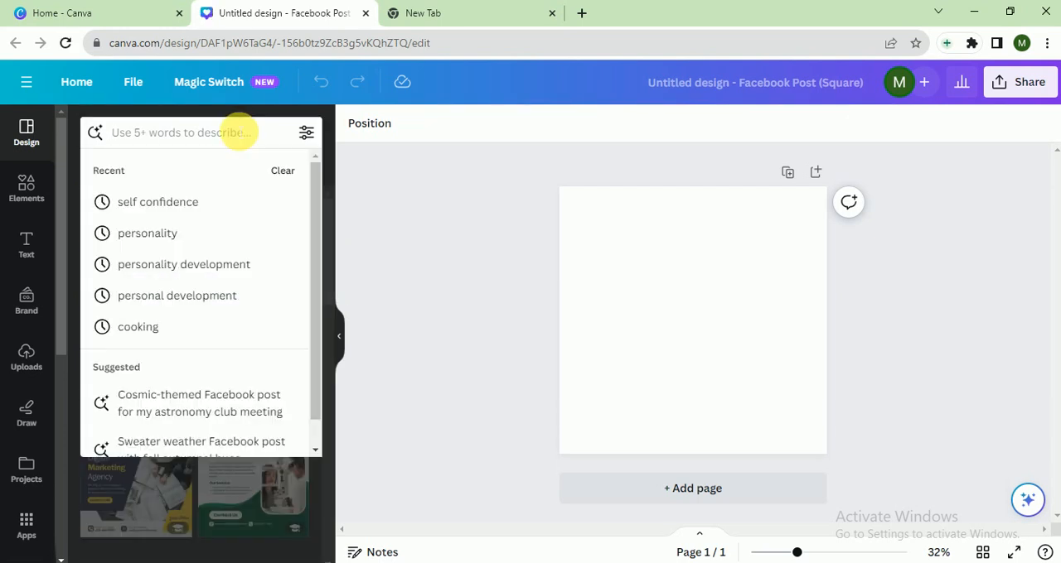
text(parenting)
key(Return)
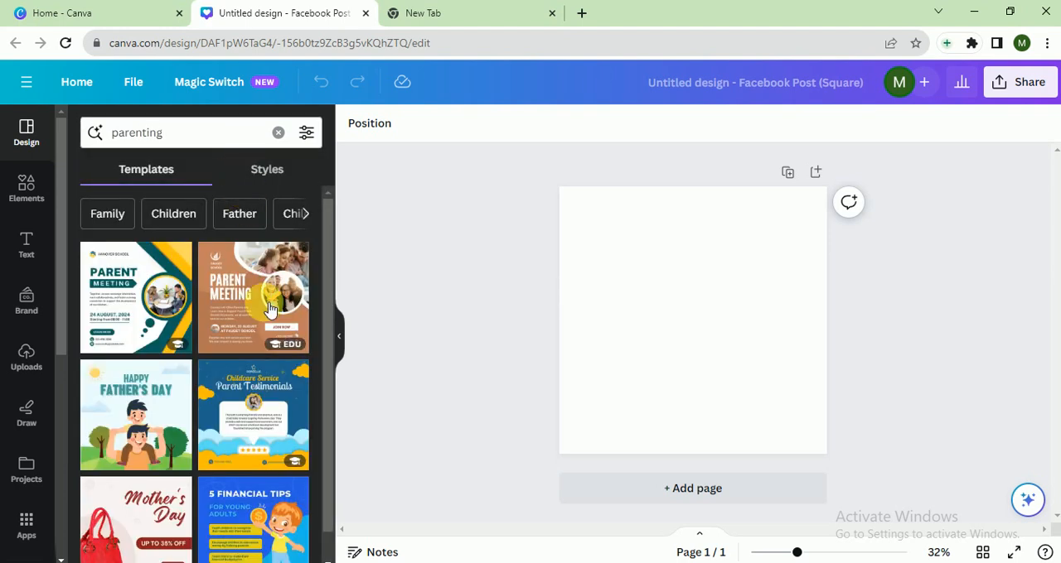
scroll(332, 307, down, 1)
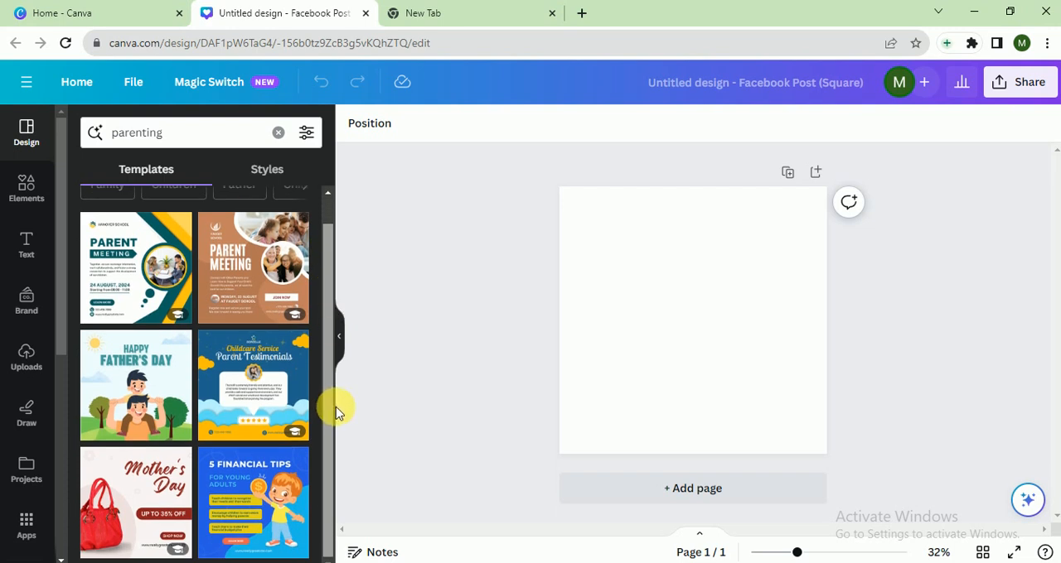
scroll(336, 236, up, 1)
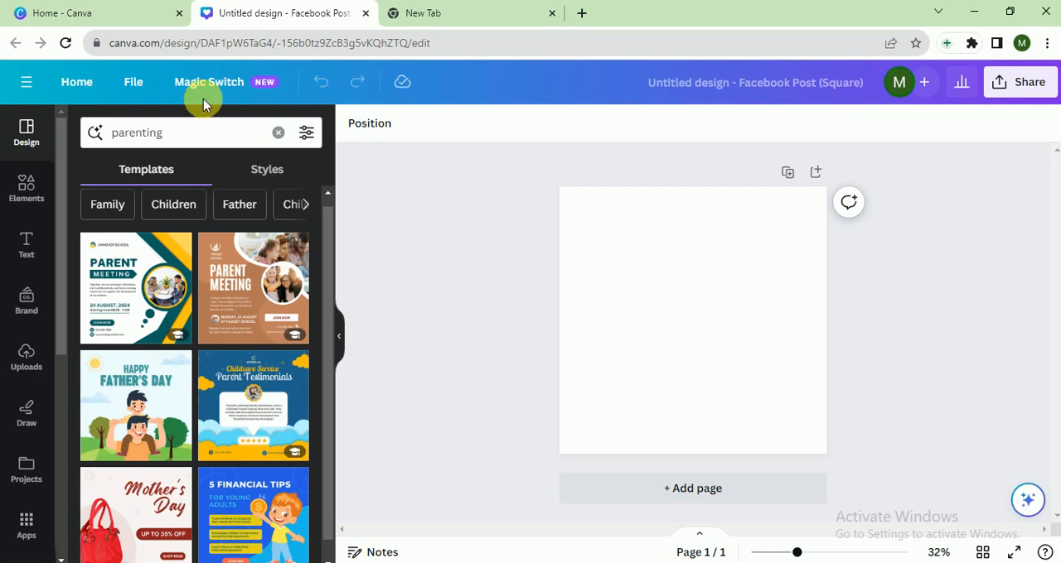
Search the templates for "parents" and apply the brown Parent Meeting template to the blank page.
drag(170, 133, 154, 133)
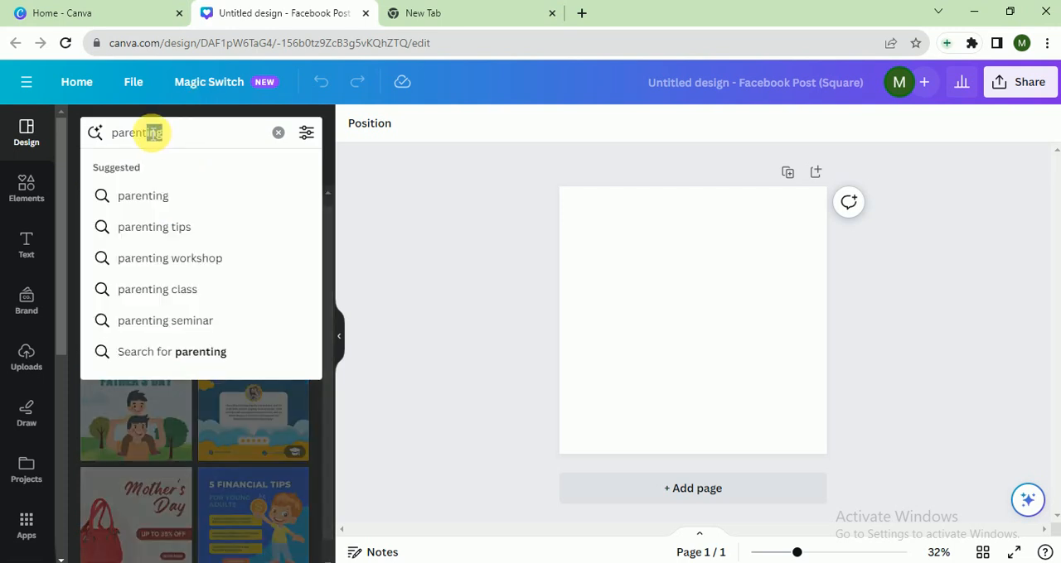
text(s)
key(Return)
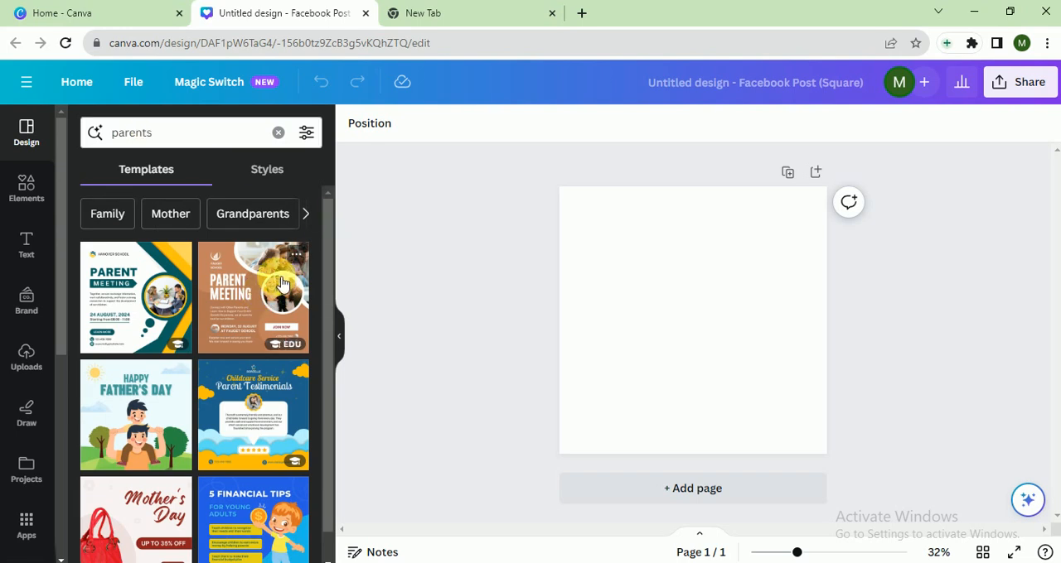
click(279, 286)
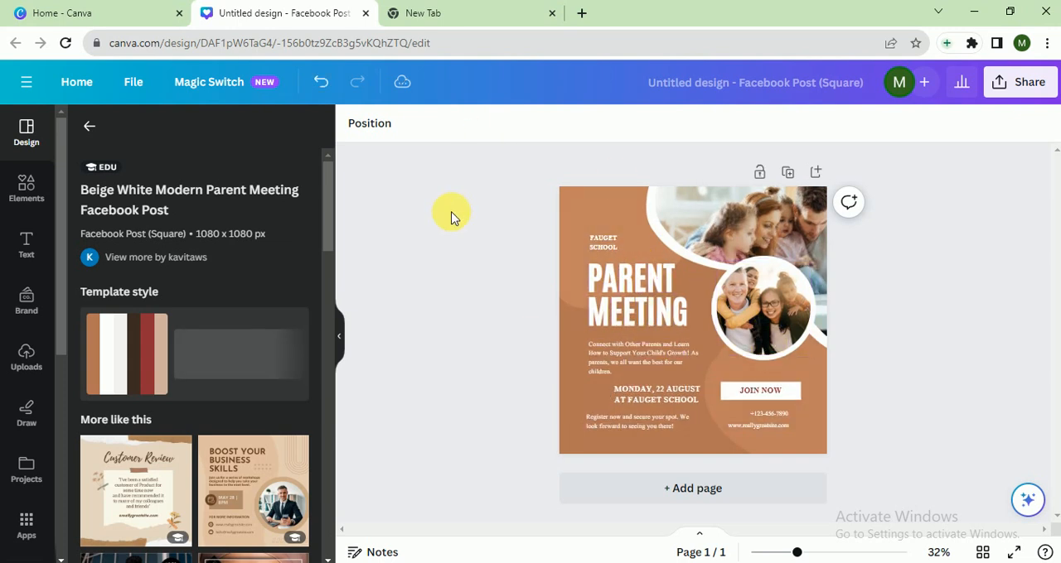
Search the stock photo library for "parenting".
click(58, 335)
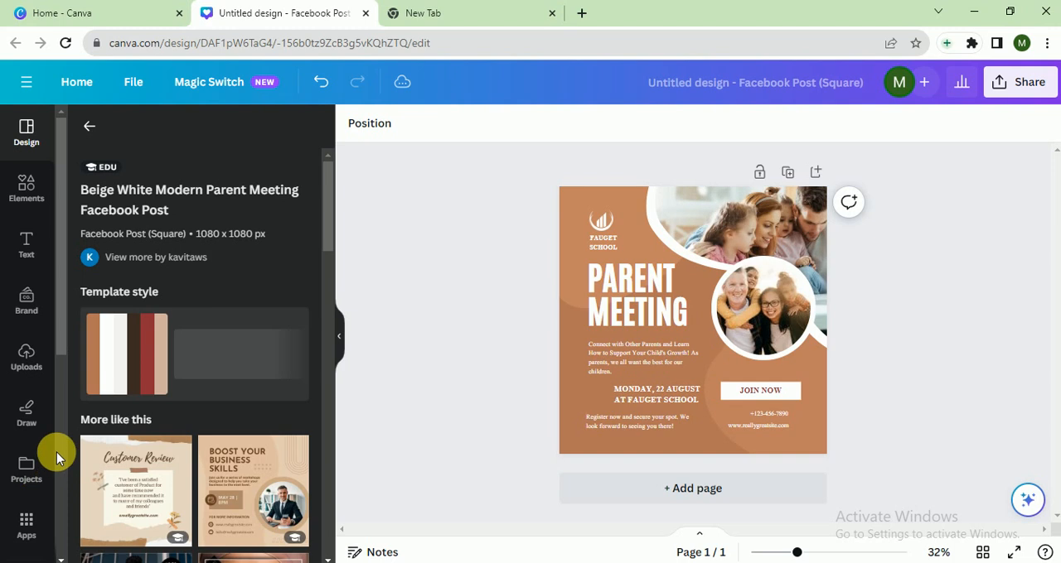
scroll(56, 451, down, 5)
scroll(49, 397, up, 2)
click(89, 126)
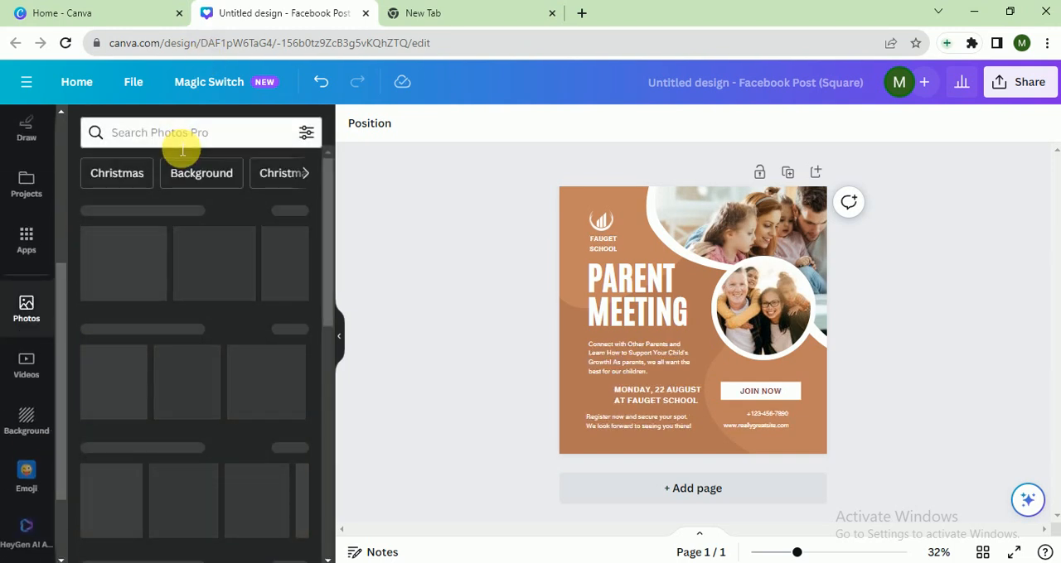
click(179, 138)
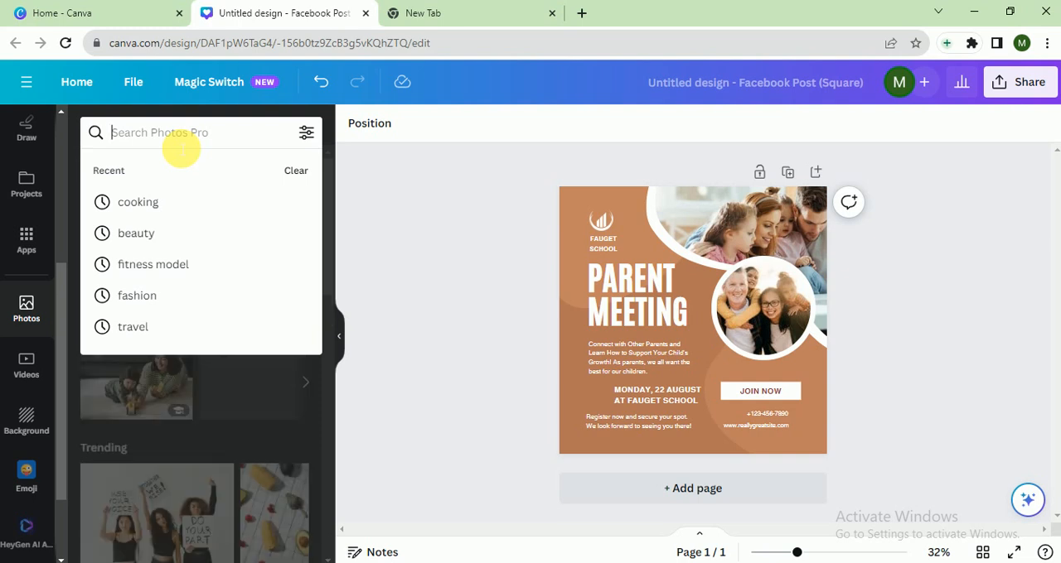
text(parenting)
key(Return)
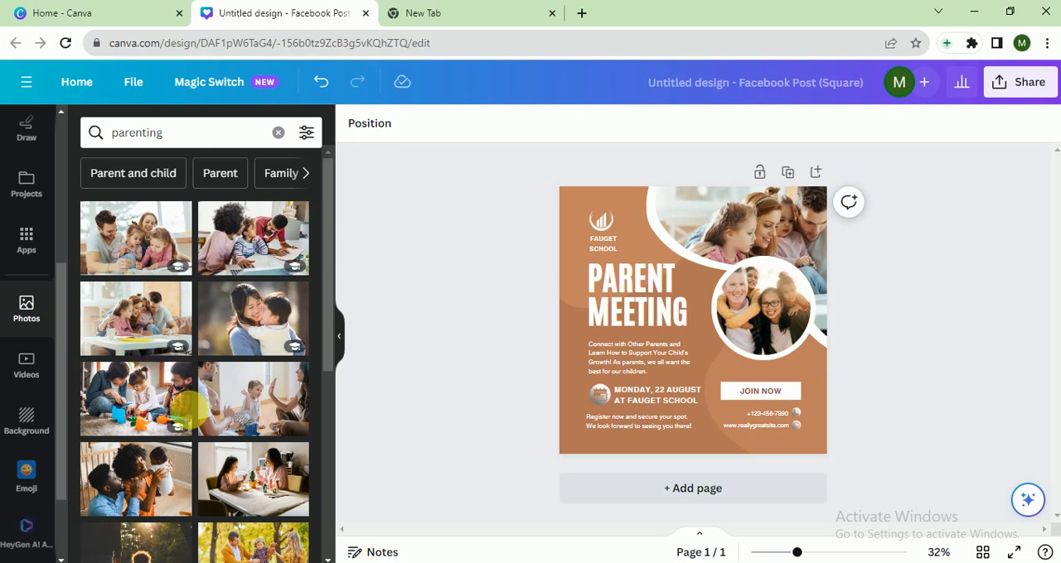
Replace the upper photo with the parents holding up a baby and the circular photo with the family in yellow autumn scenery.
drag(202, 402, 707, 238)
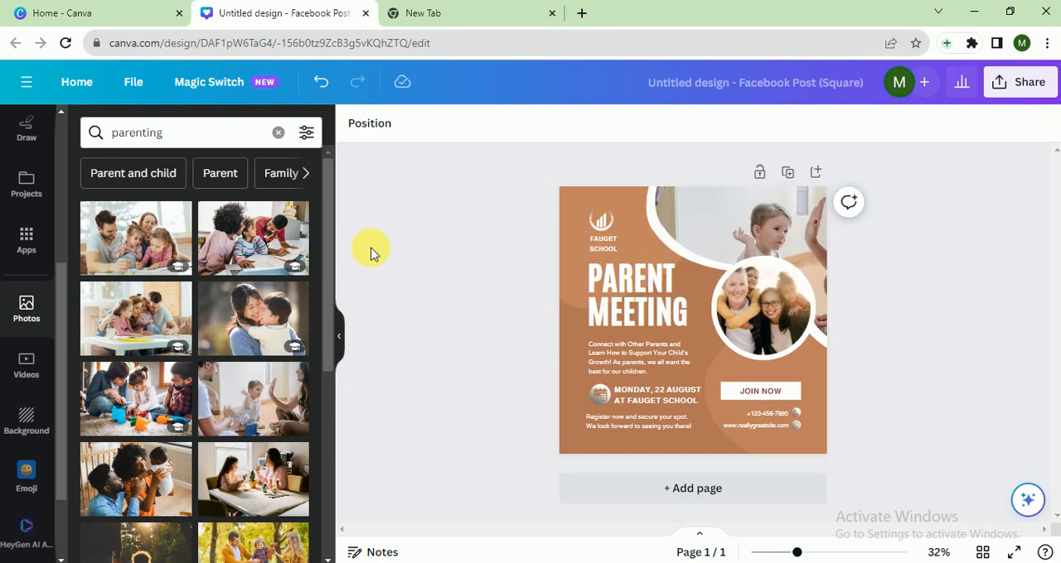
drag(162, 455, 772, 206)
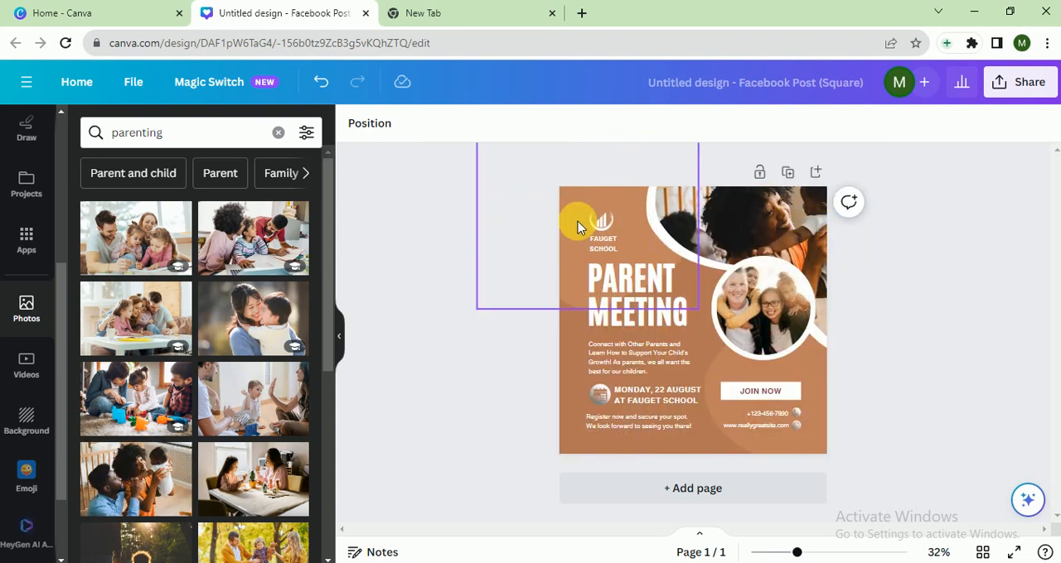
drag(324, 293, 731, 322)
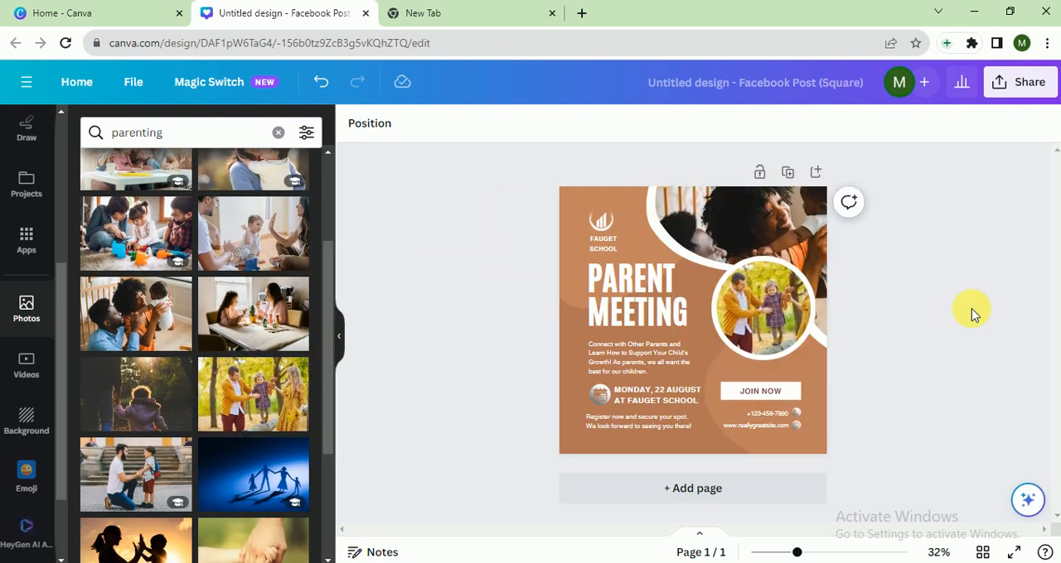
Change the post's background to the dark red from the document colors.
click(562, 237)
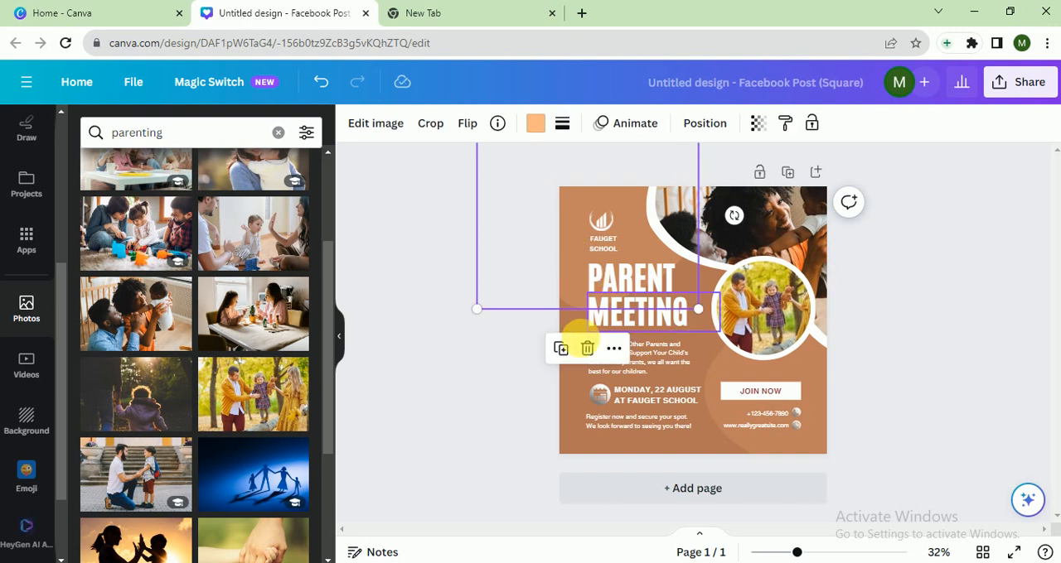
click(588, 348)
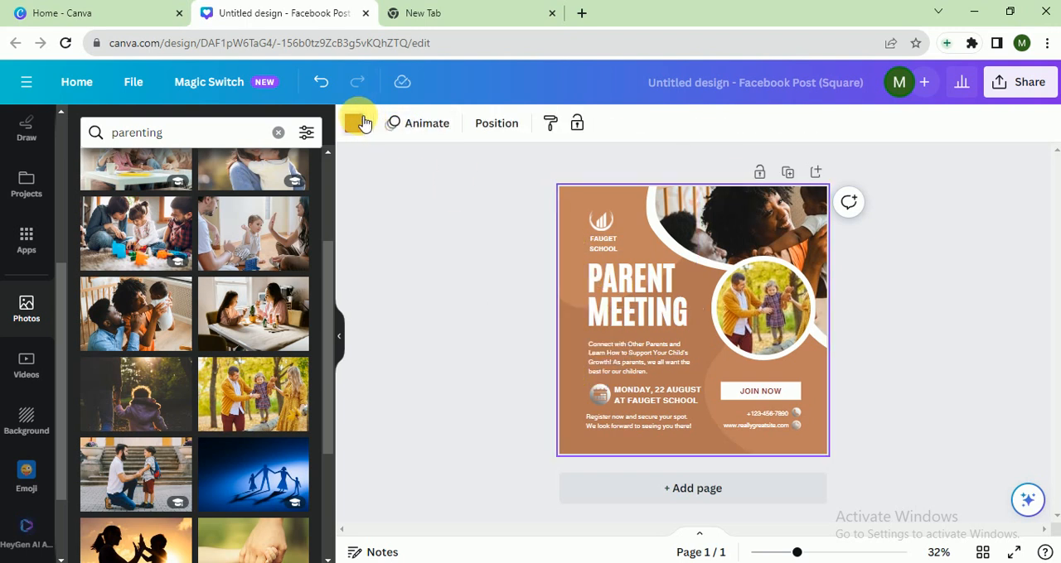
click(354, 124)
click(167, 216)
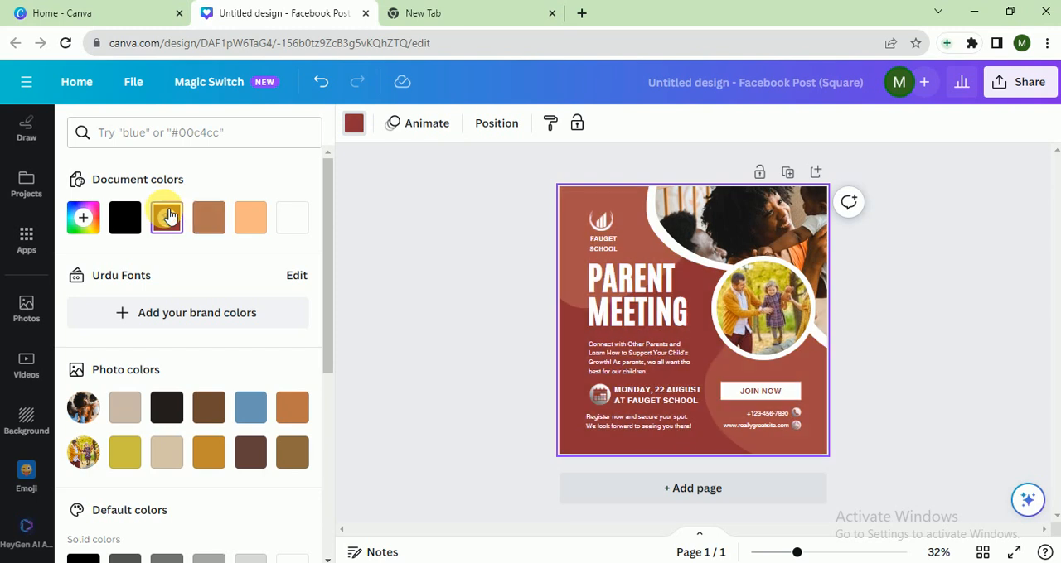
click(397, 237)
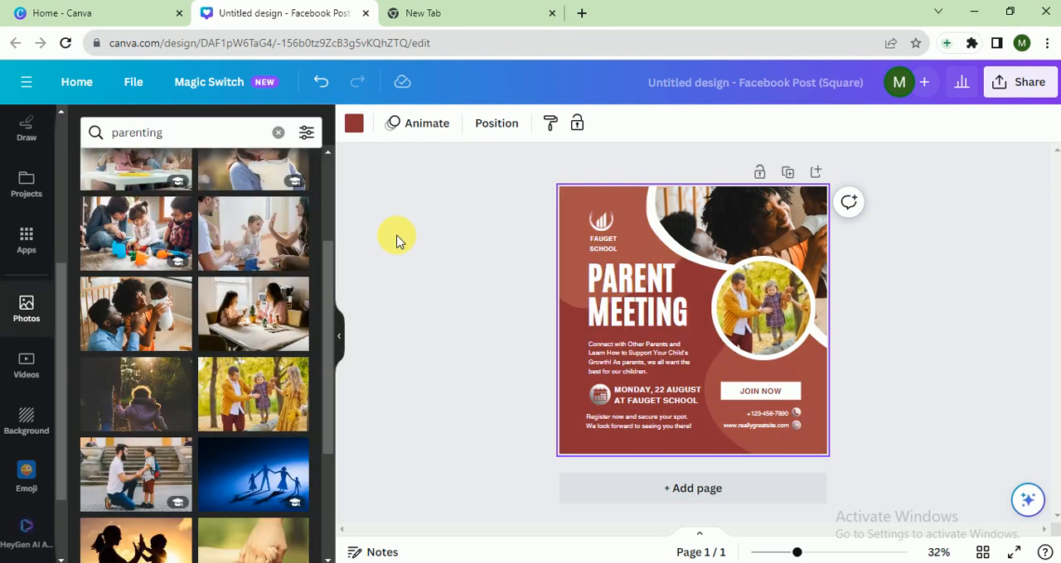
Search the graphics elements for "parenting" and add the colorful family with an orange heart to the post.
scroll(33, 187, up, 3)
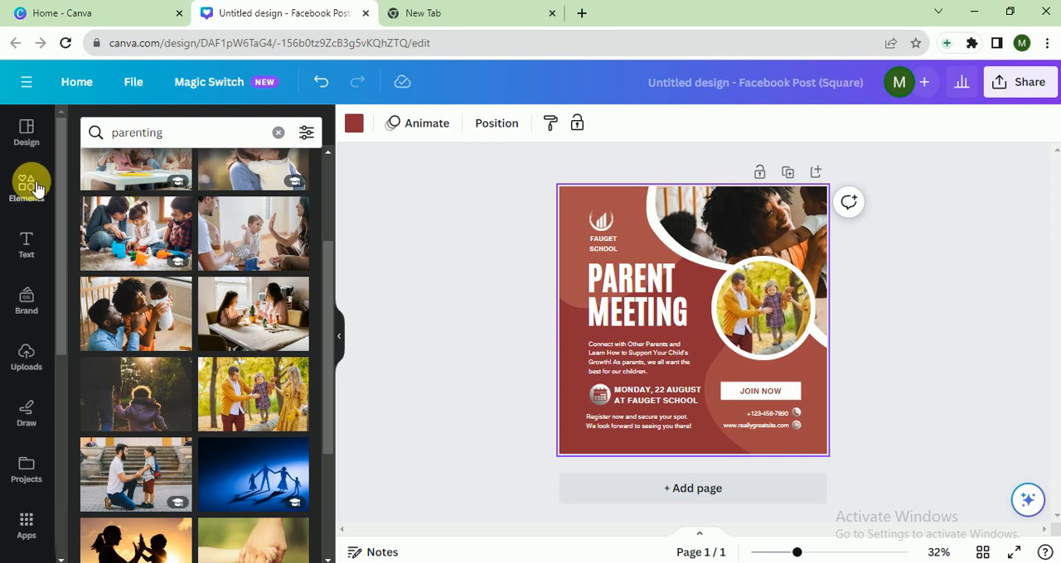
click(27, 184)
click(142, 143)
text(p)
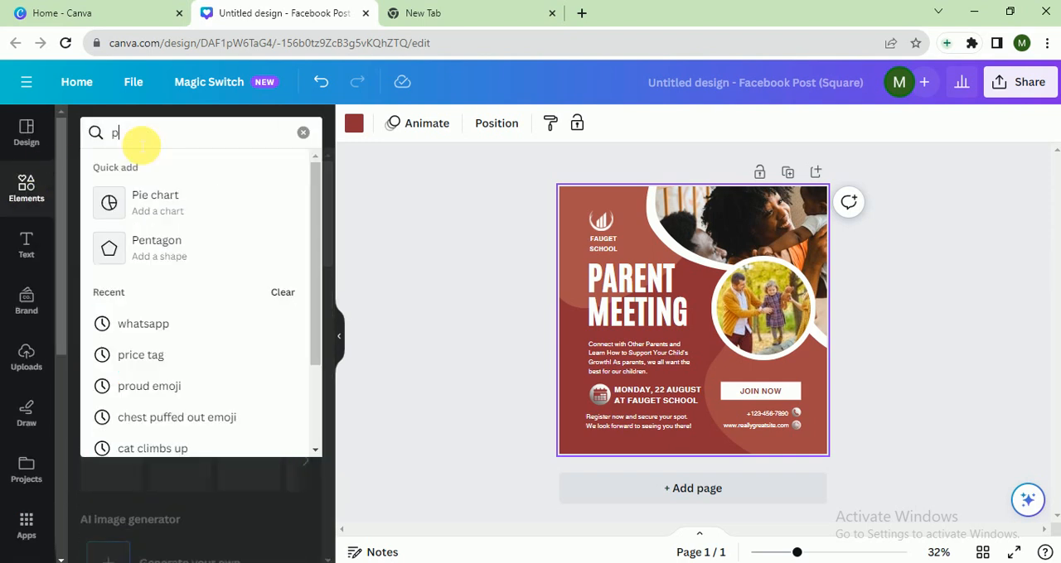
text(aren)
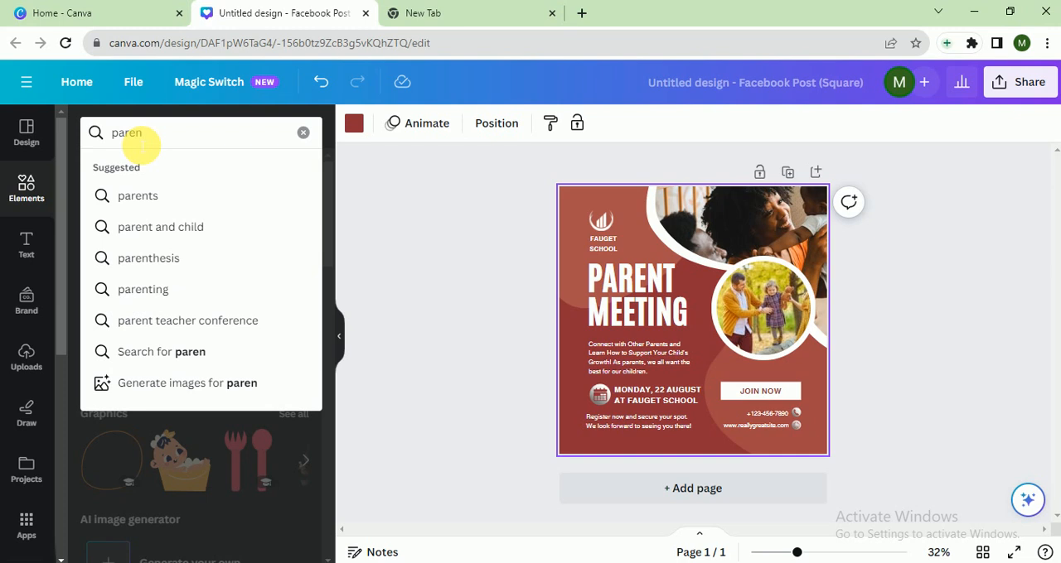
text(ting)
key(Return)
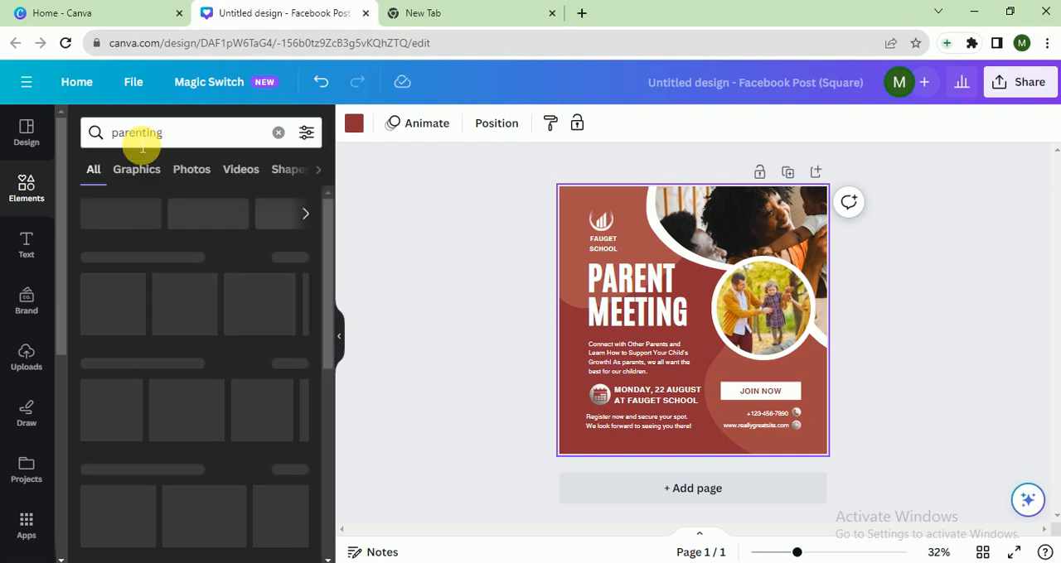
click(140, 168)
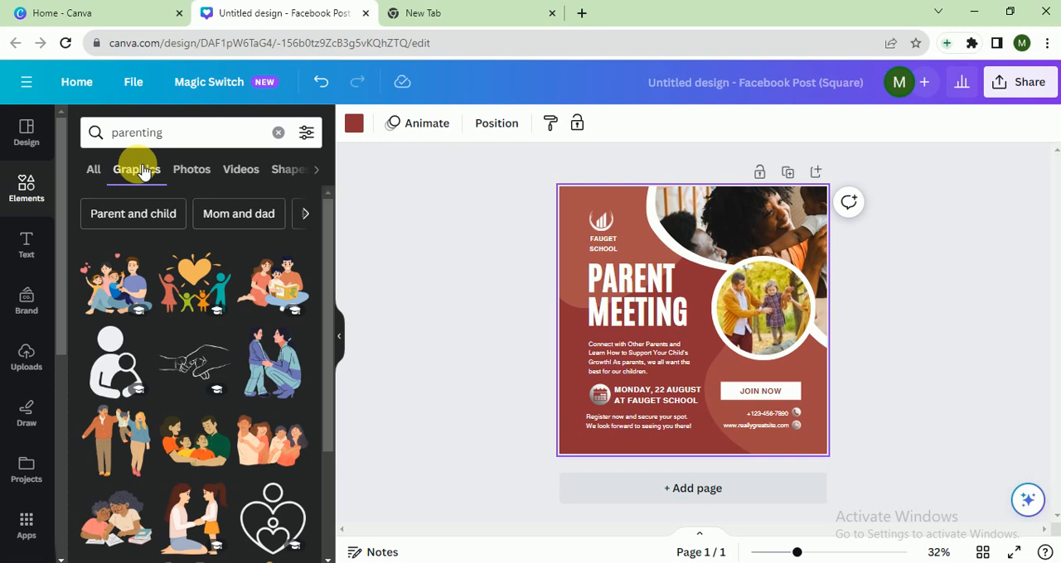
click(193, 284)
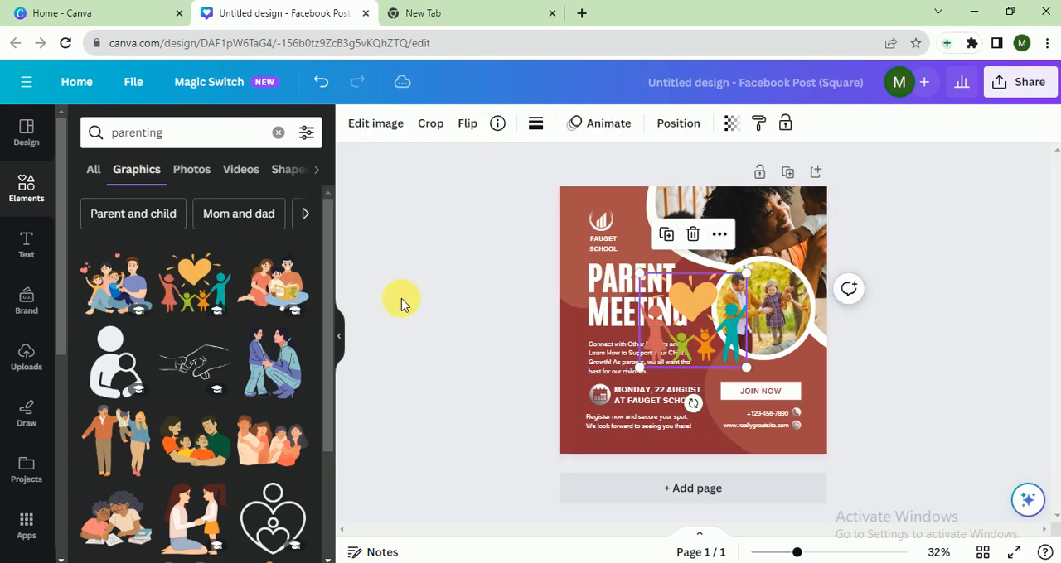
Delete the white logo above the school name and place the family graphic, scaled down, in its spot.
click(611, 222)
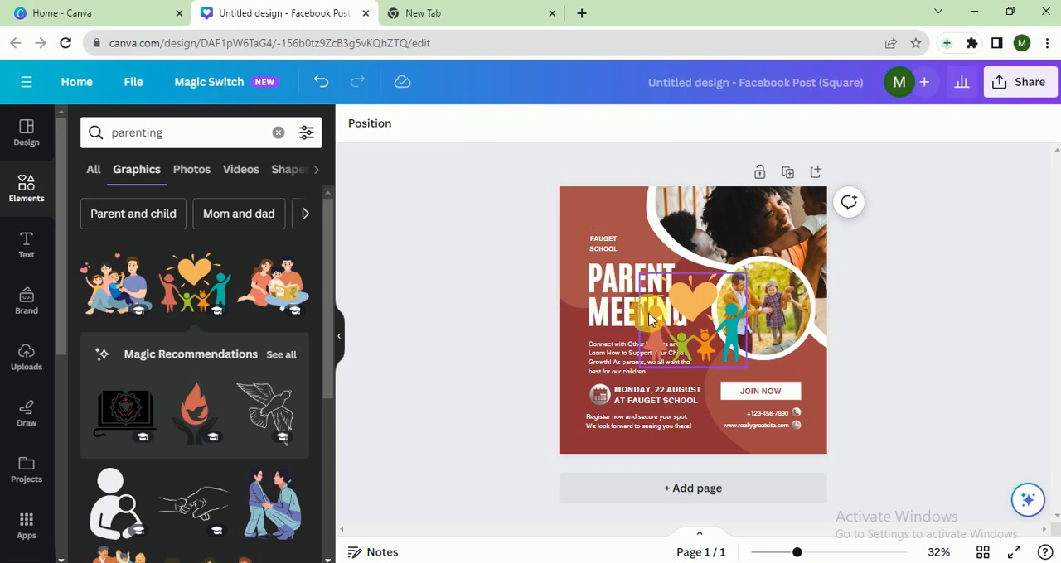
click(645, 278)
drag(645, 278, 617, 226)
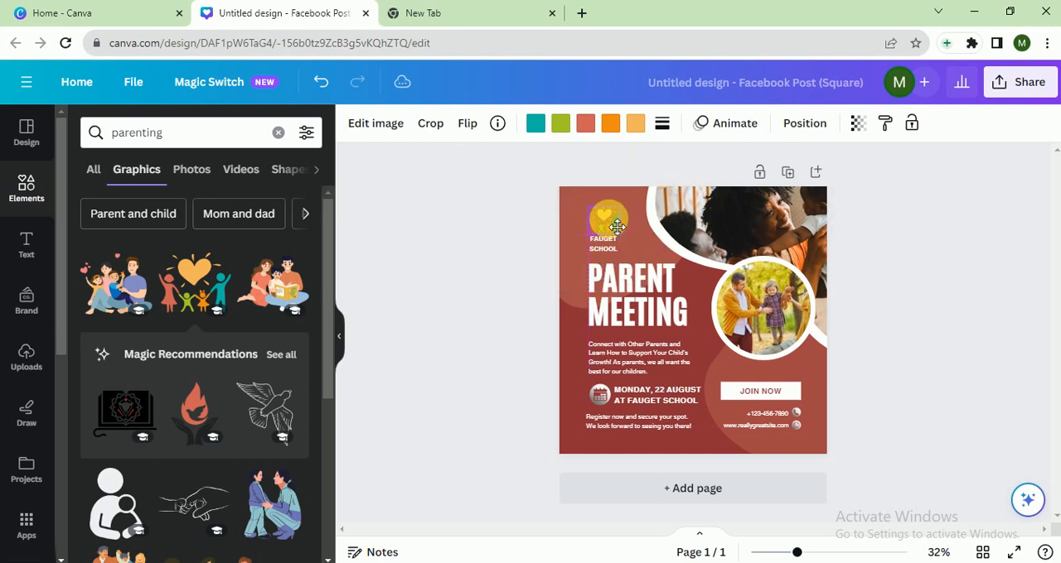
click(523, 273)
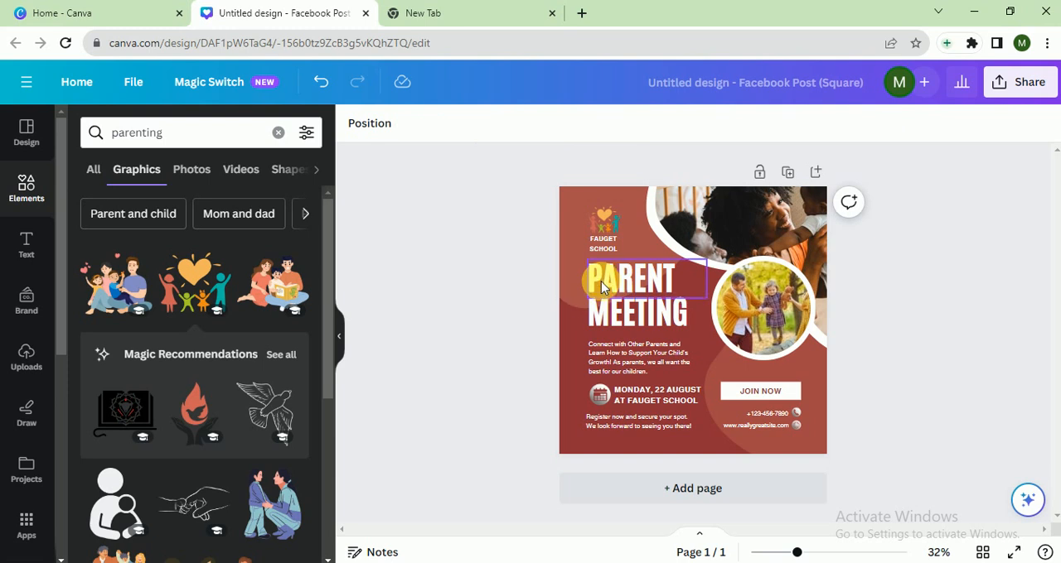
Delete the FAUGET SCHOOL text and enlarge the family graphic to fill the space above the PARENT MEETING heading.
click(602, 252)
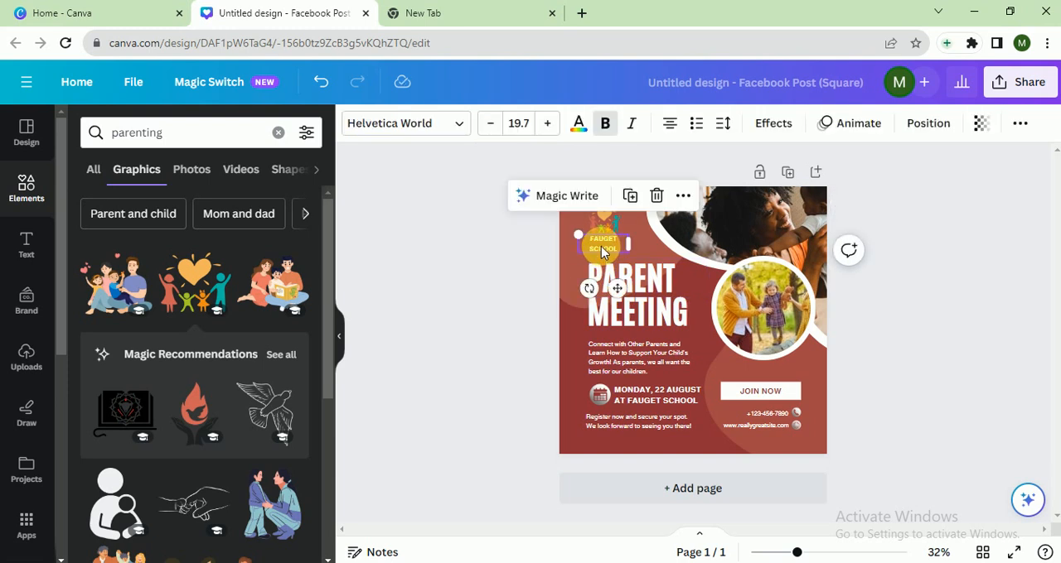
key(Escape)
click(597, 220)
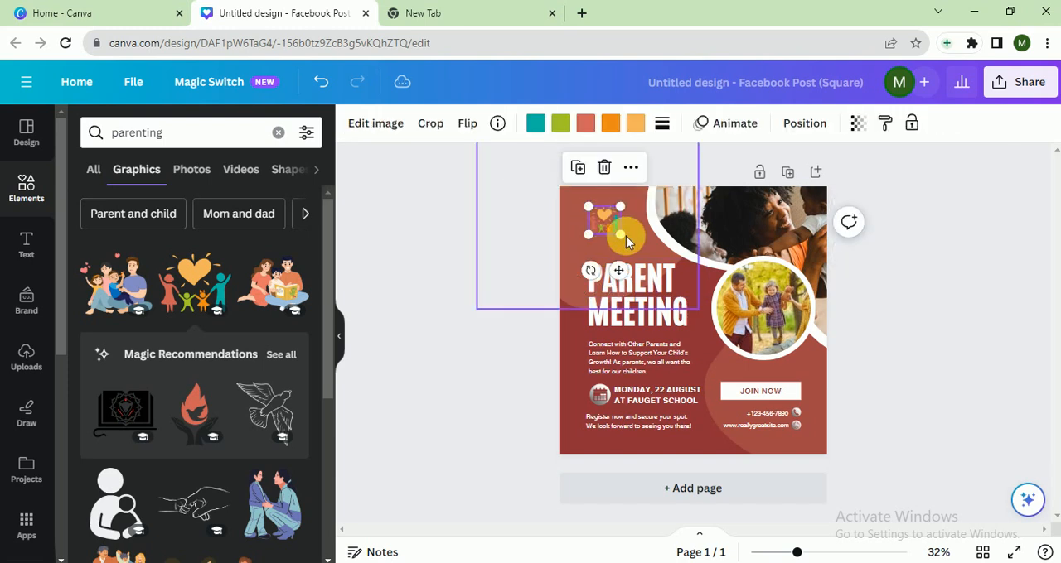
mouse_move(620, 234)
mouse_down()
mouse_move(646, 258)
mouse_move(622, 225)
mouse_up()
click(540, 323)
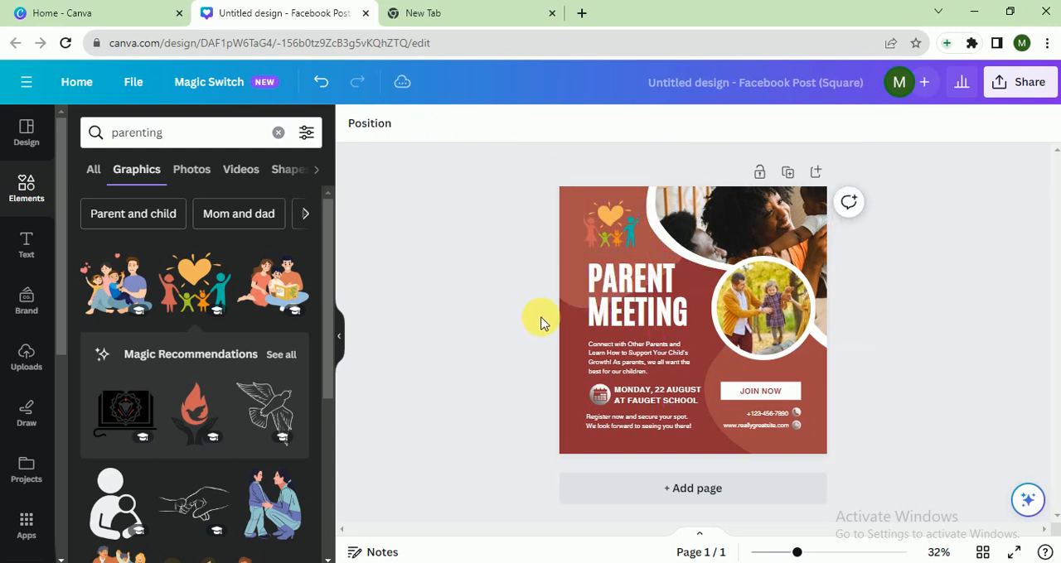